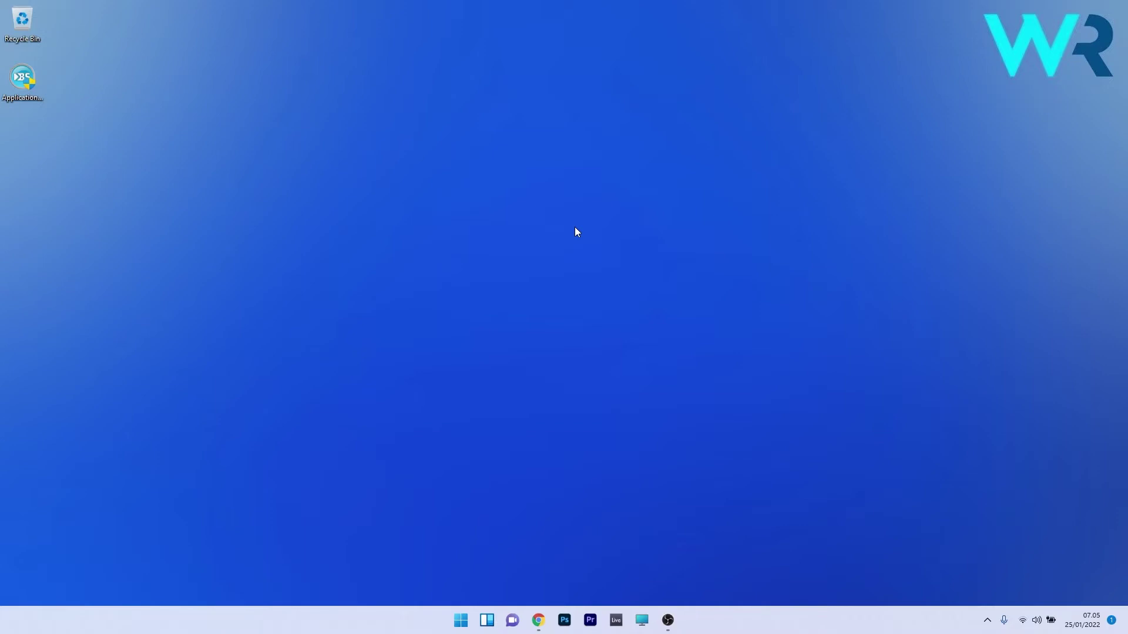
# Step: Search Settings' installed apps for 'visual' and inspect the Visual C++ 2015-2022 x64 entry
pyautogui.click(461, 620)
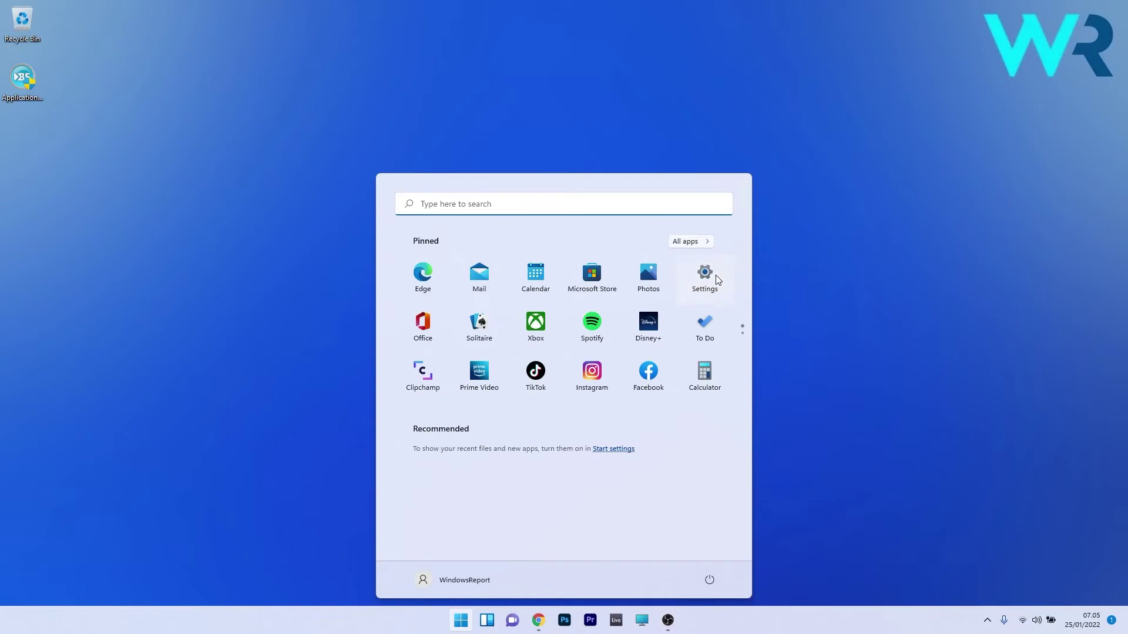
pyautogui.click(708, 277)
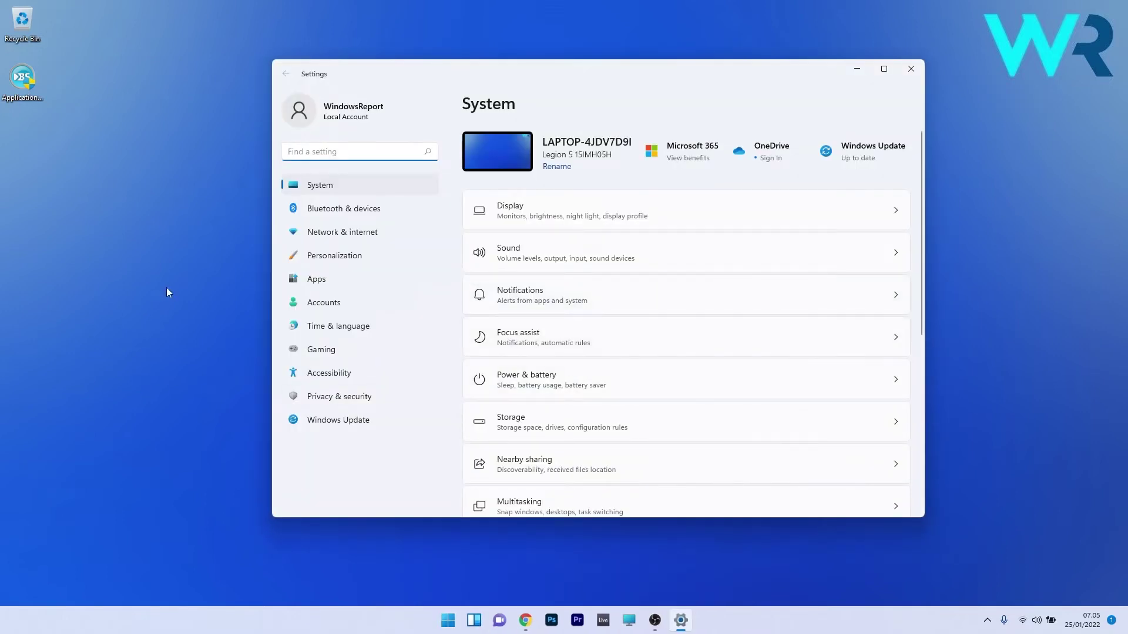
pyautogui.click(361, 286)
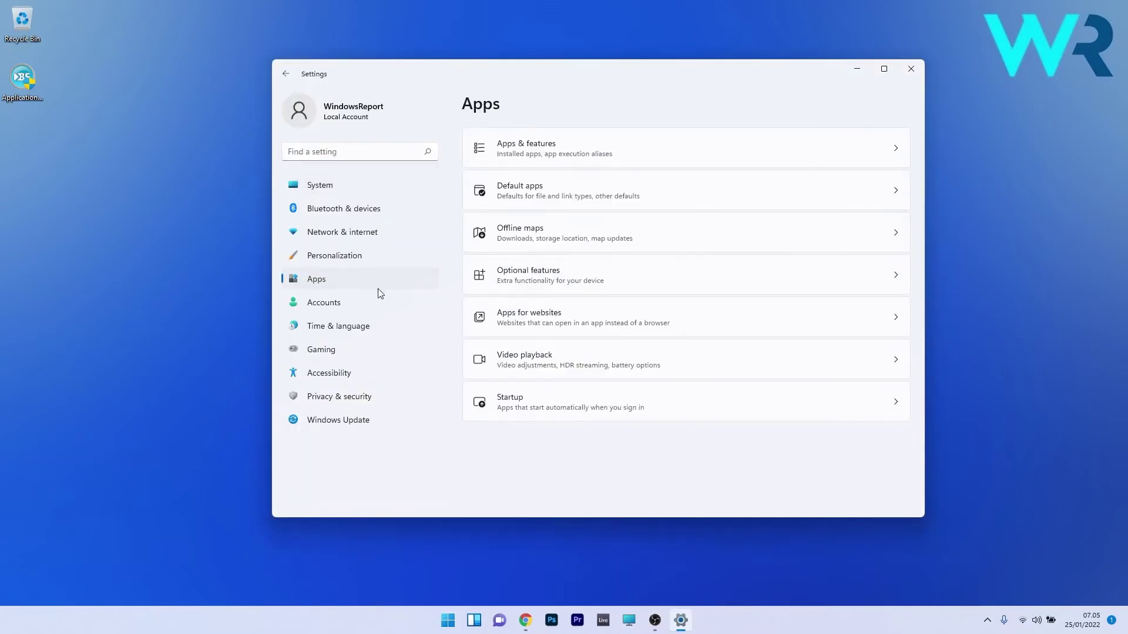
pyautogui.click(701, 161)
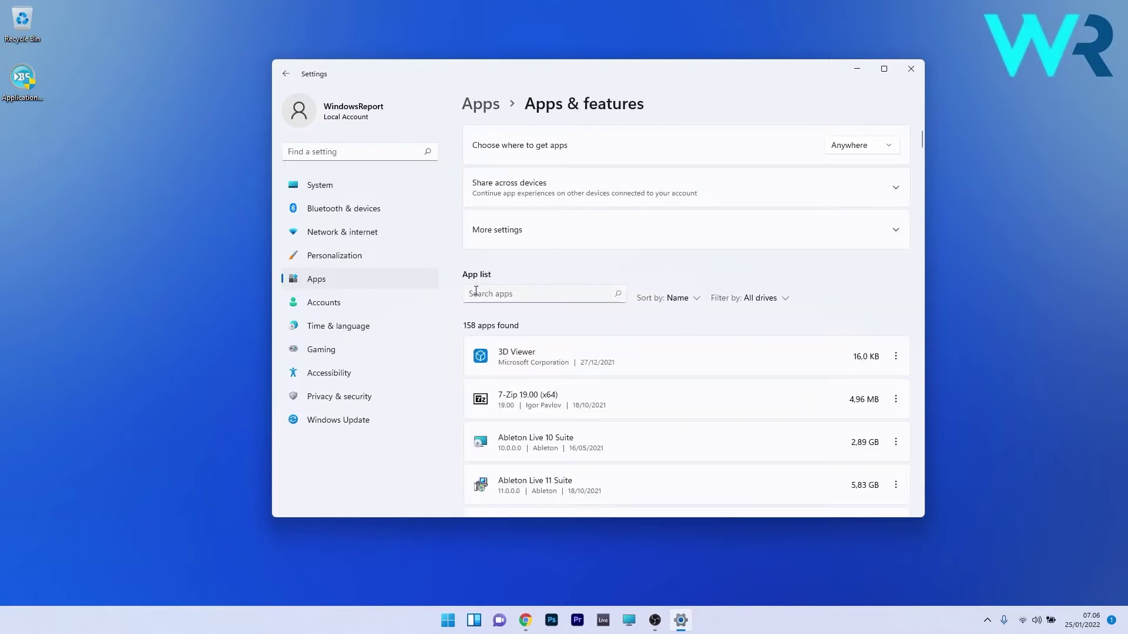
pyautogui.click(500, 293)
pyautogui.write('visual')
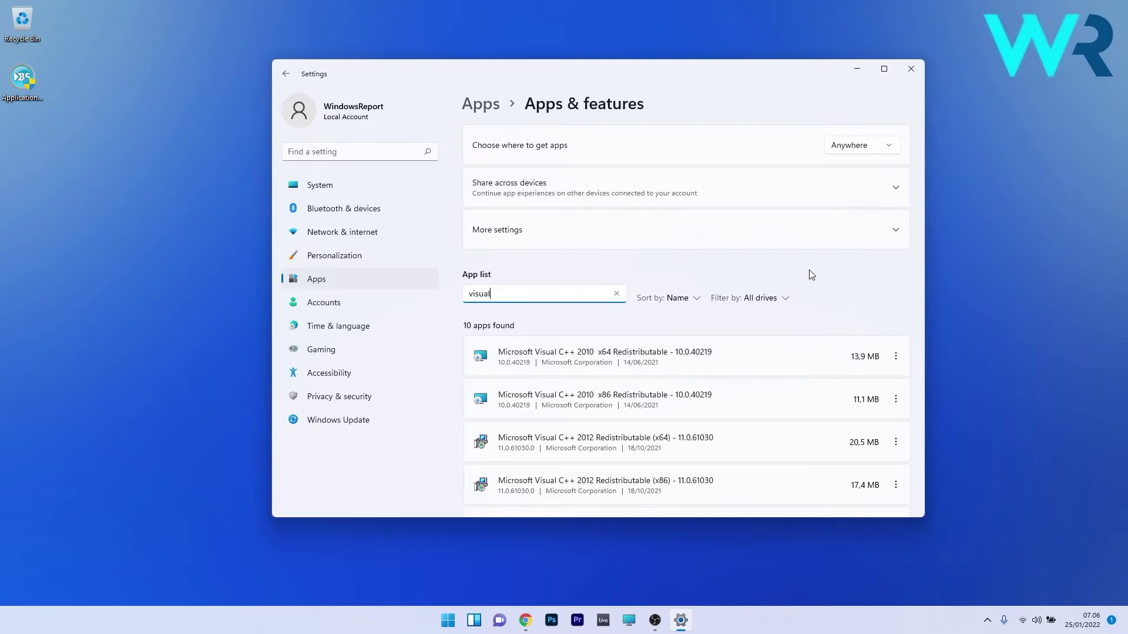
pyautogui.scroll(-5, 811, 275)
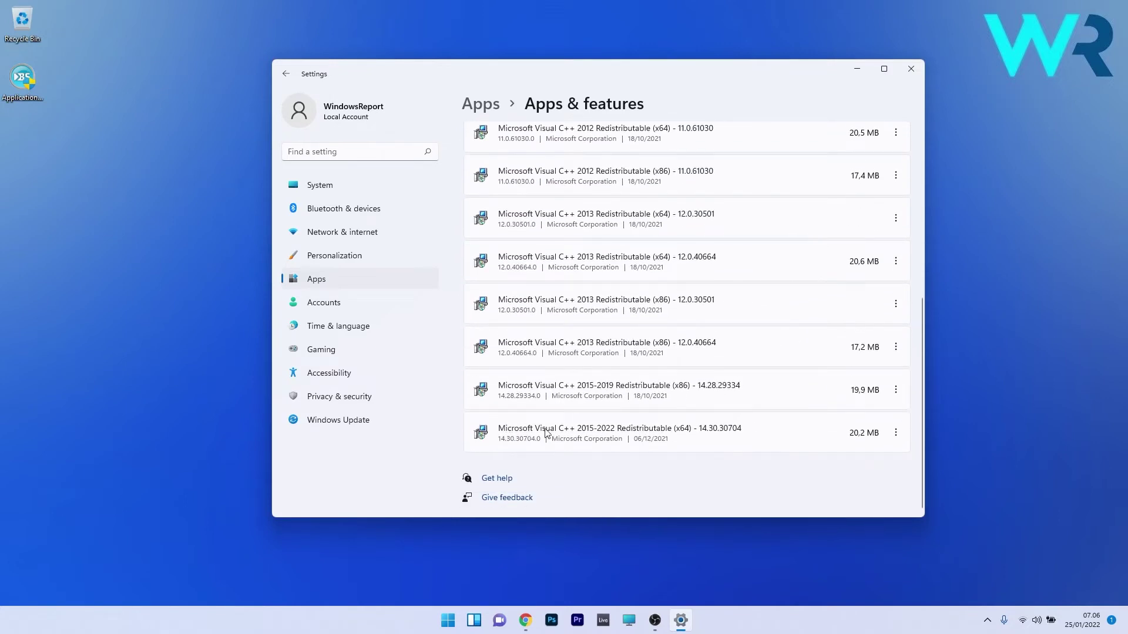
pyautogui.click(896, 432)
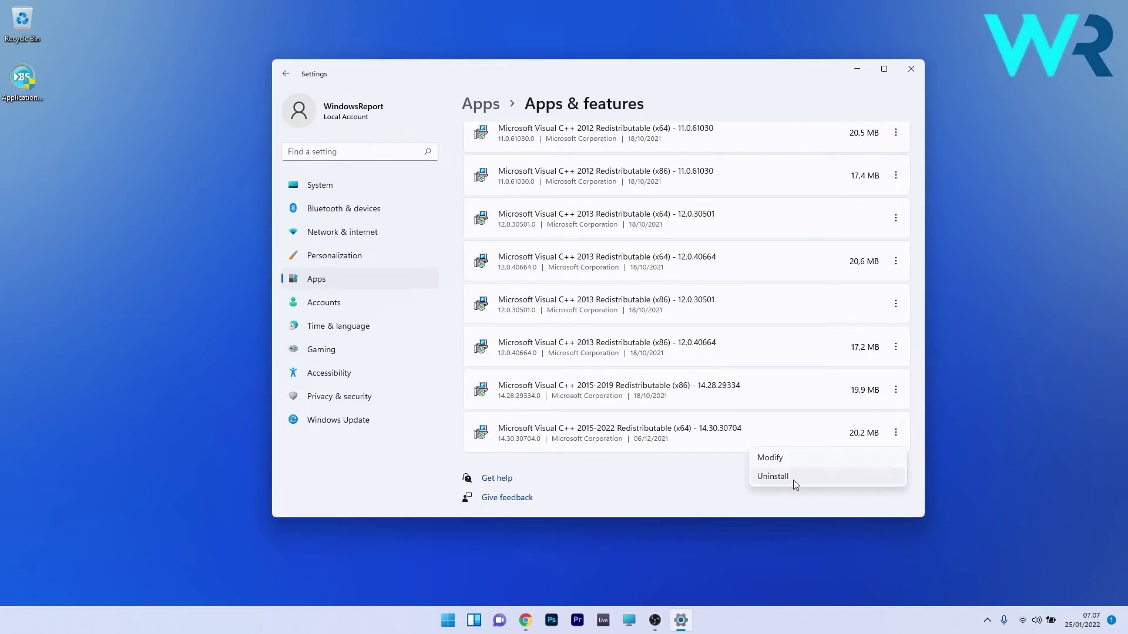
pyautogui.click(910, 69)
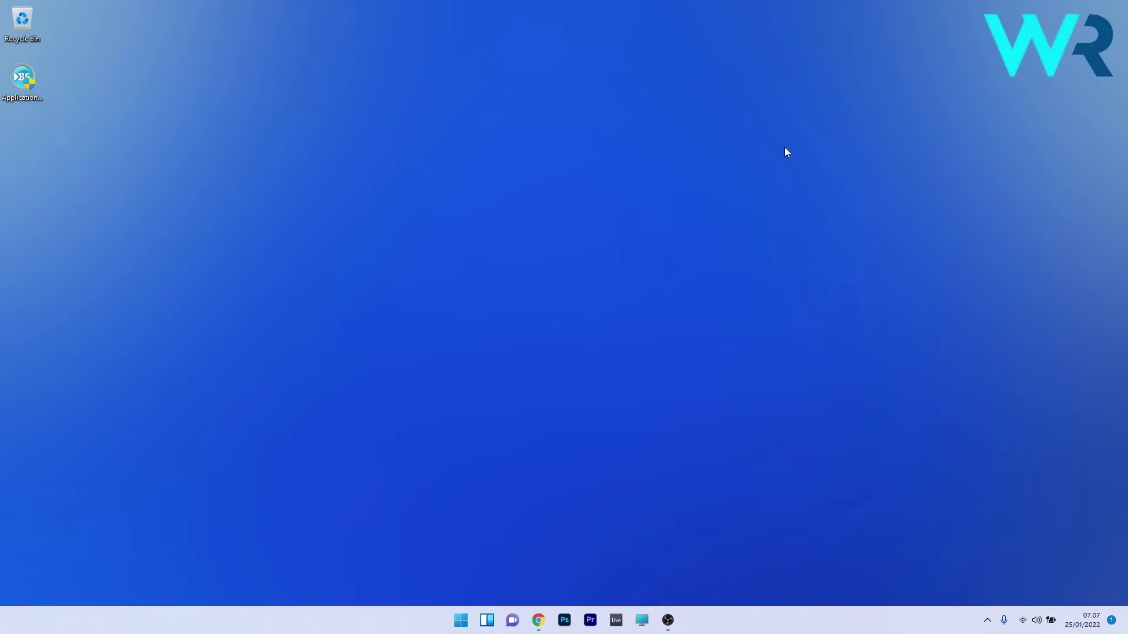
# Step: In Chrome, download the X64 VC_redist.x64.exe installer and save it to the Desktop
pyautogui.click(535, 626)
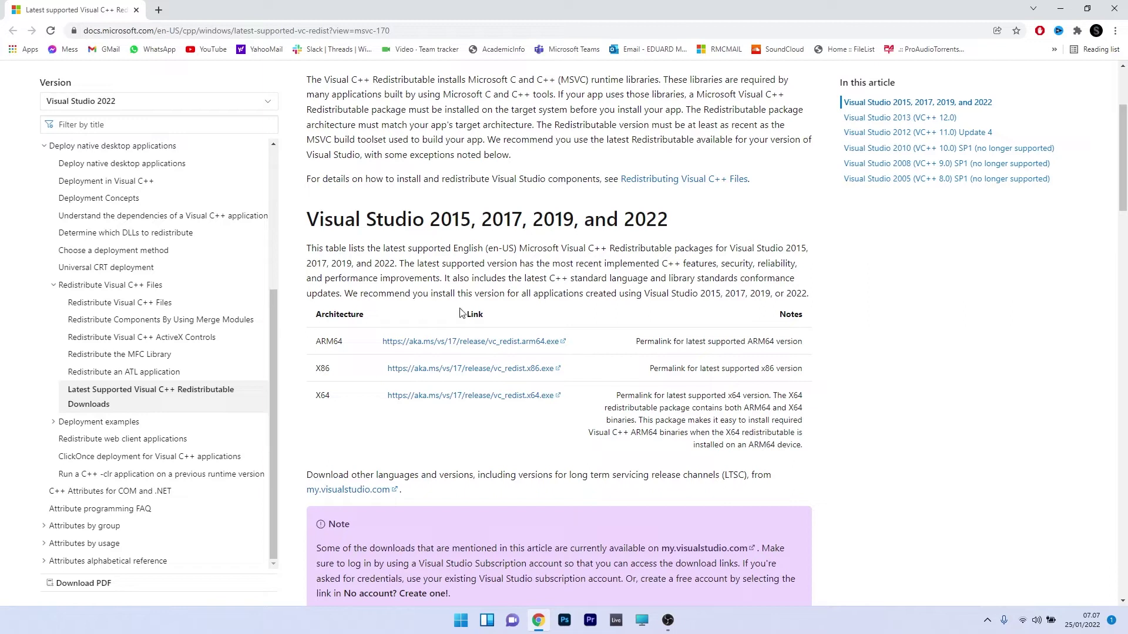
pyautogui.moveTo(311, 314); pyautogui.dragTo(381, 318)
pyautogui.click(313, 408)
pyautogui.click(497, 396)
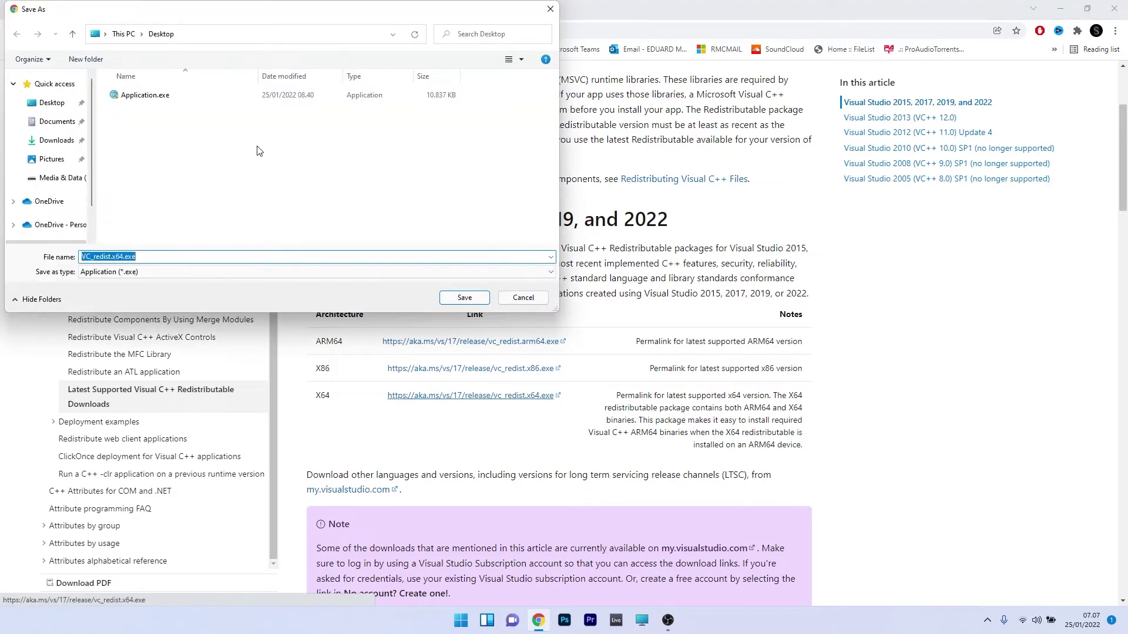
pyautogui.click(59, 107)
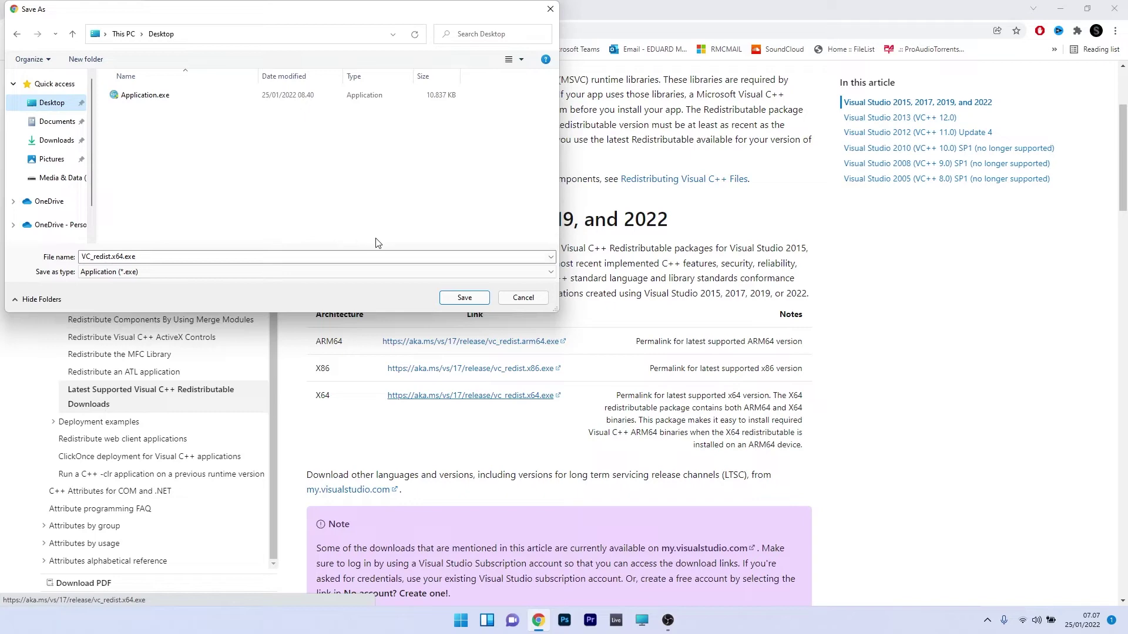
pyautogui.click(467, 298)
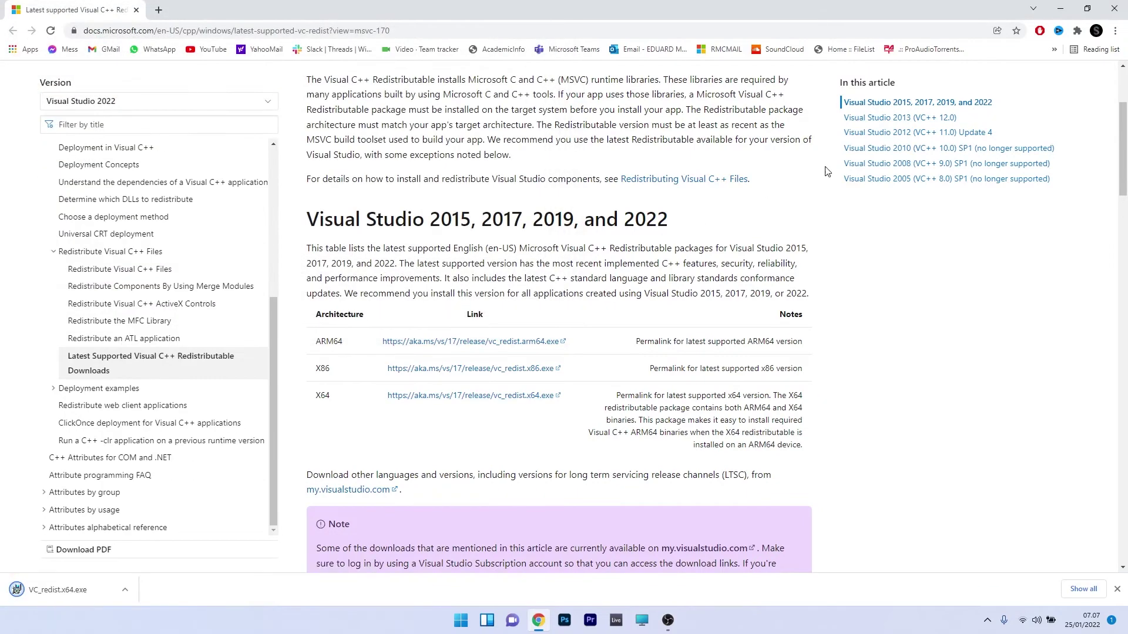
# Step: Run VC_redist.x64.exe from the desktop, agree to the license terms and install version 14.30.30708
pyautogui.click(1060, 9)
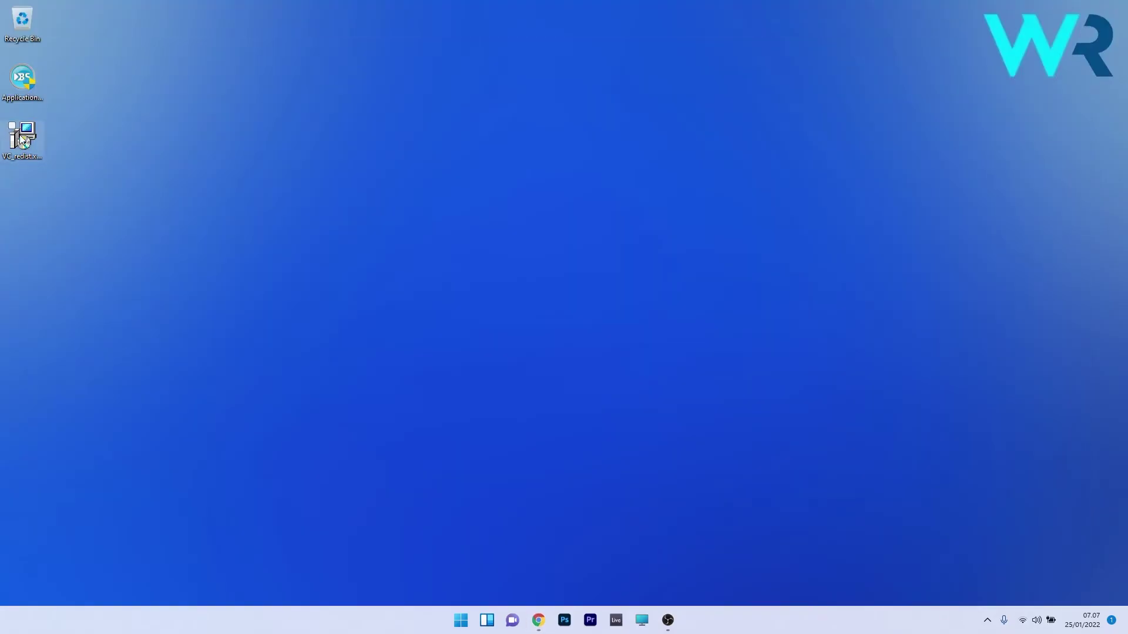
pyautogui.doubleClick(21, 138)
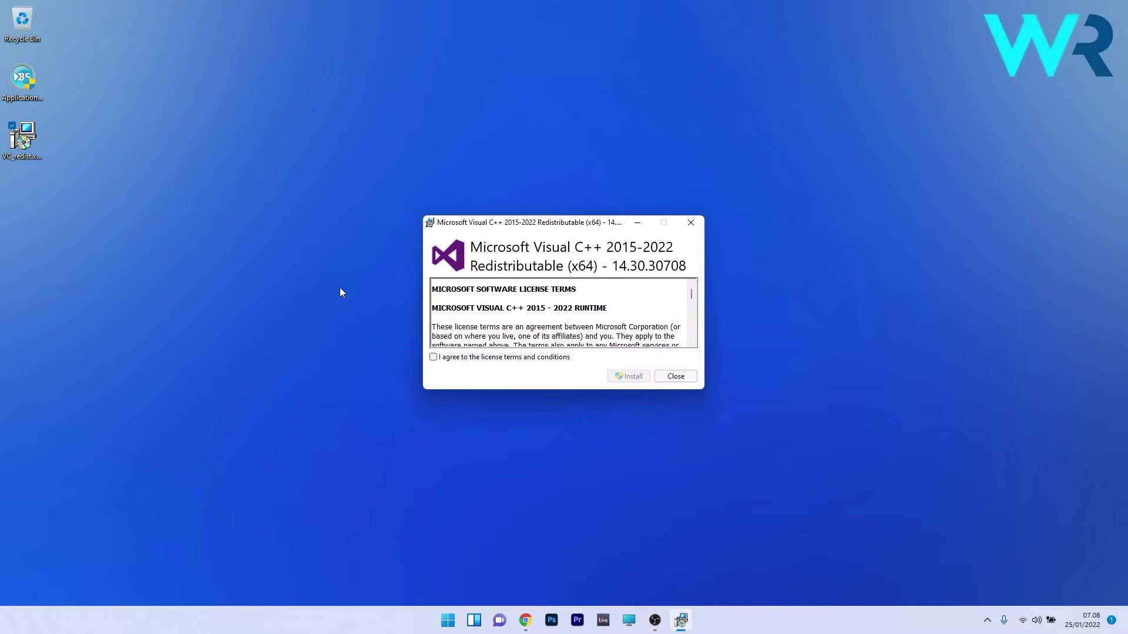
pyautogui.click(433, 357)
pyautogui.click(626, 377)
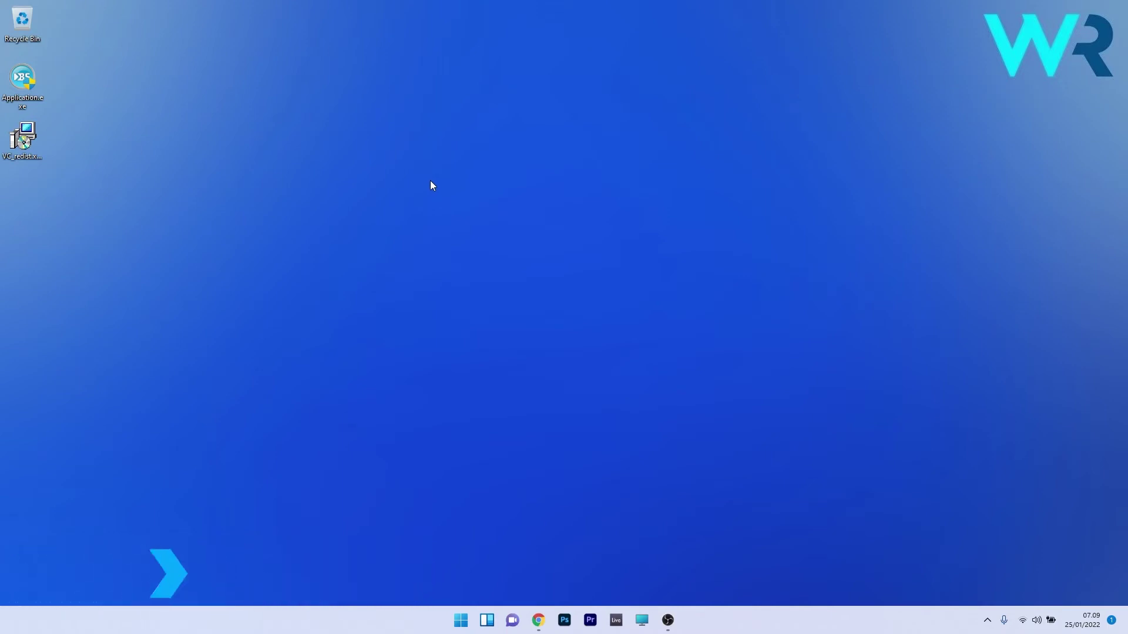
# Step: Tick 'Run this program as an administrator' in Application.exe's Compatibility properties and apply it
pyautogui.rightClick(33, 84)
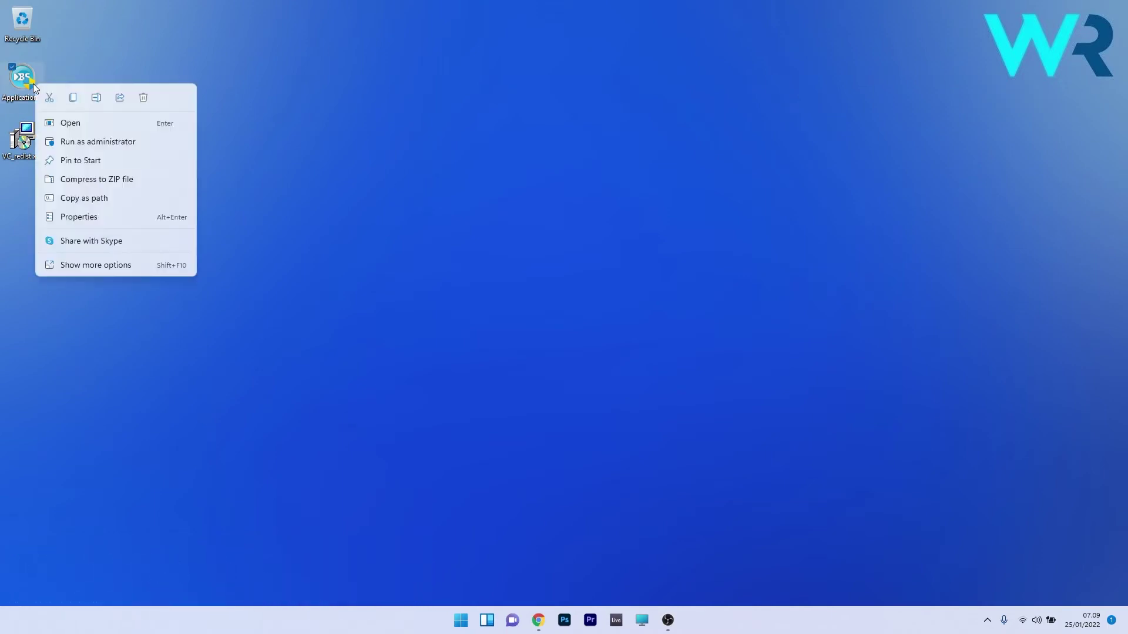
pyautogui.click(81, 221)
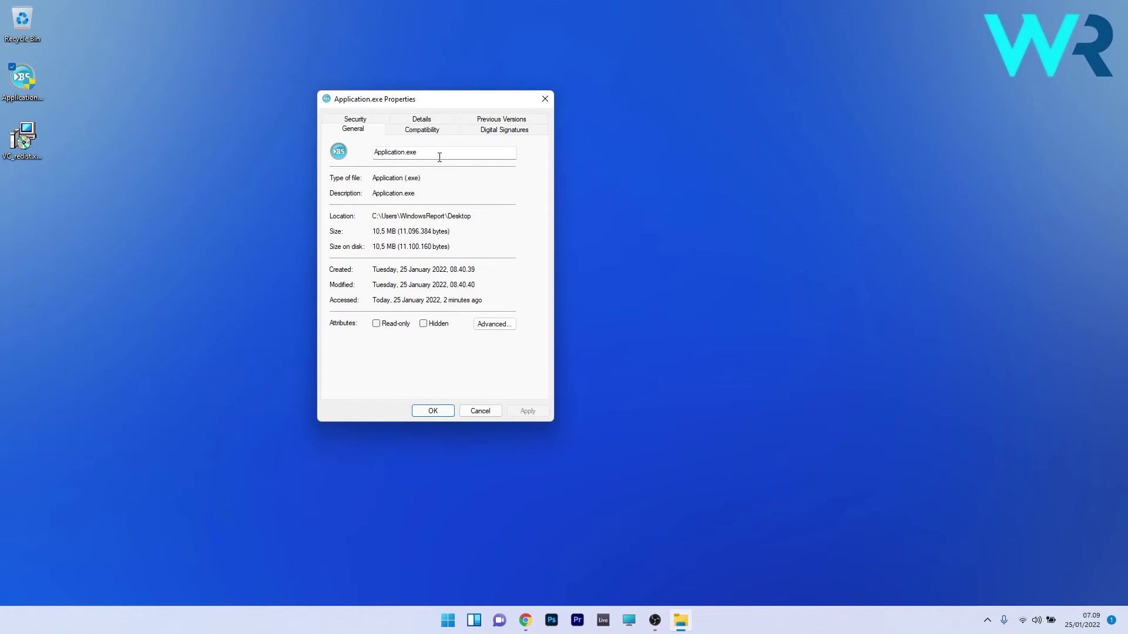
pyautogui.click(423, 134)
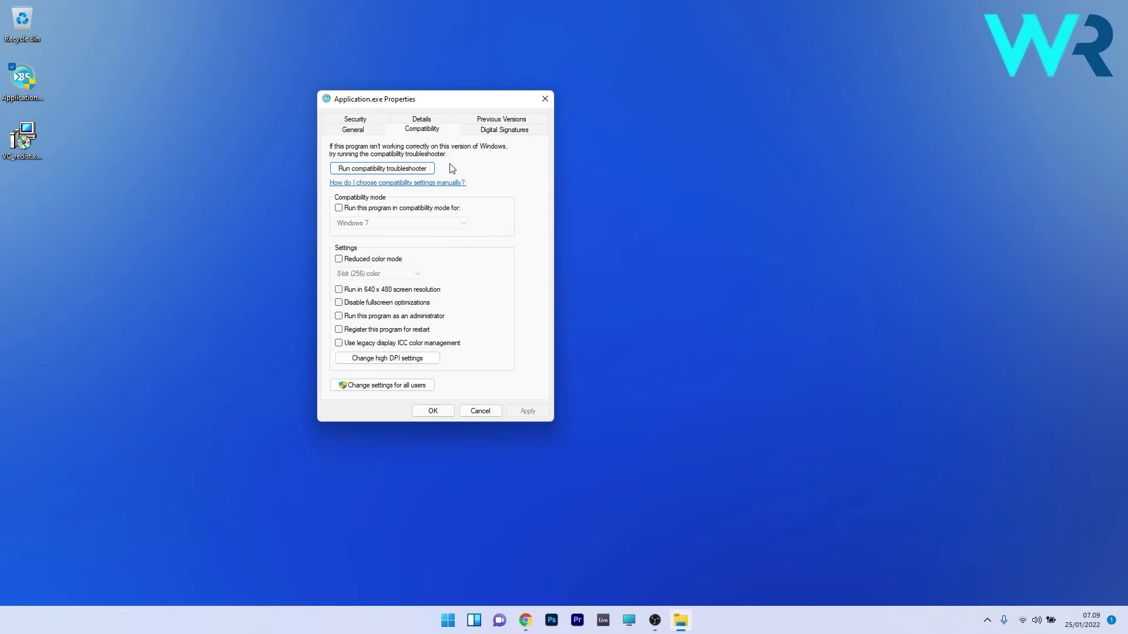
pyautogui.click(339, 316)
pyautogui.click(531, 411)
pyautogui.click(442, 414)
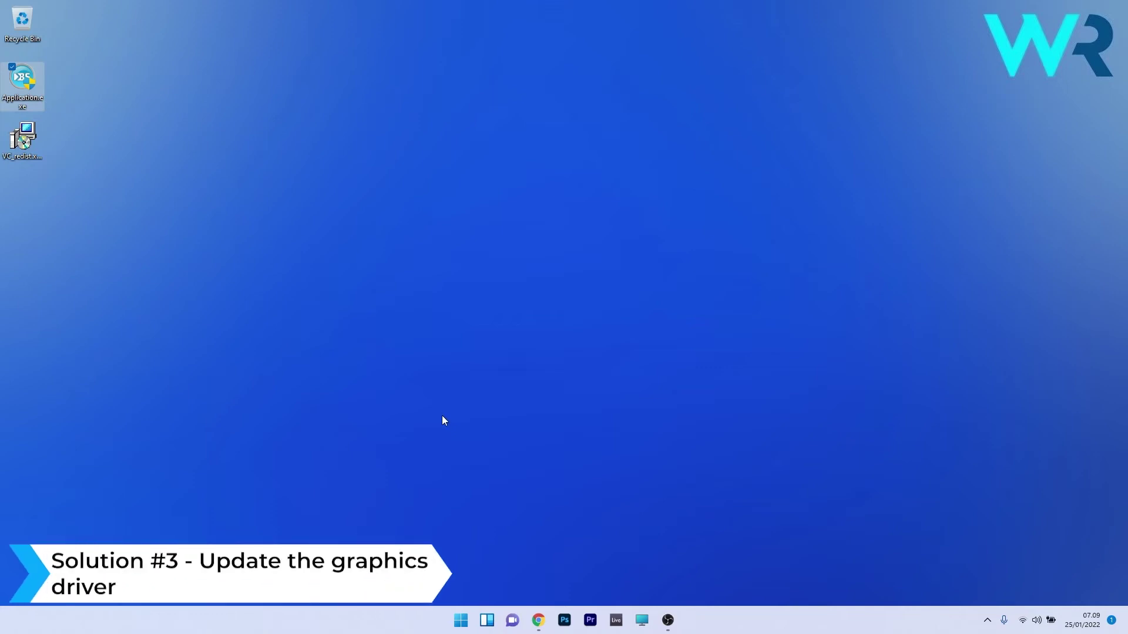
# Step: Open Device Manager from the Start button's menu and expand Display adapters
pyautogui.rightClick(459, 620)
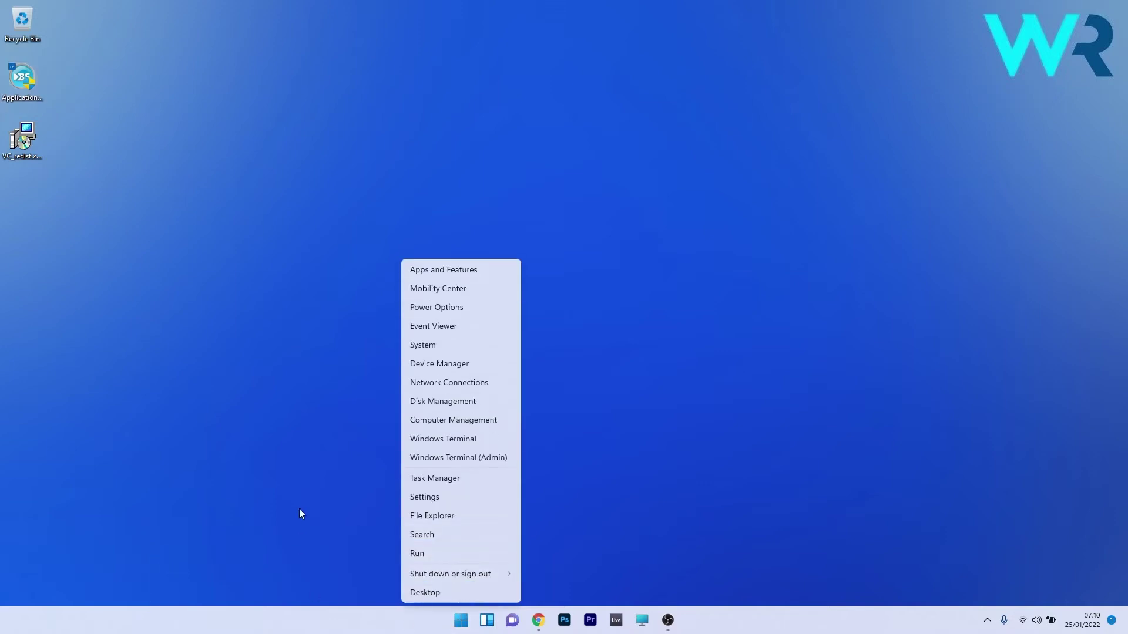
pyautogui.click(483, 363)
pyautogui.moveTo(416, 89); pyautogui.dragTo(526, 109)
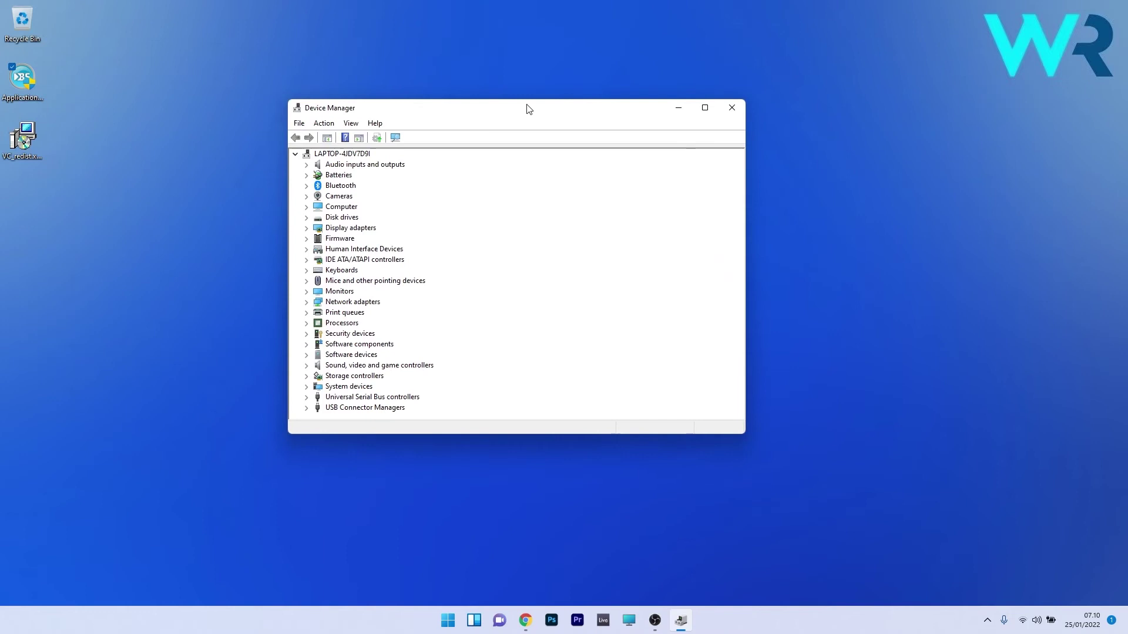
pyautogui.doubleClick(369, 229)
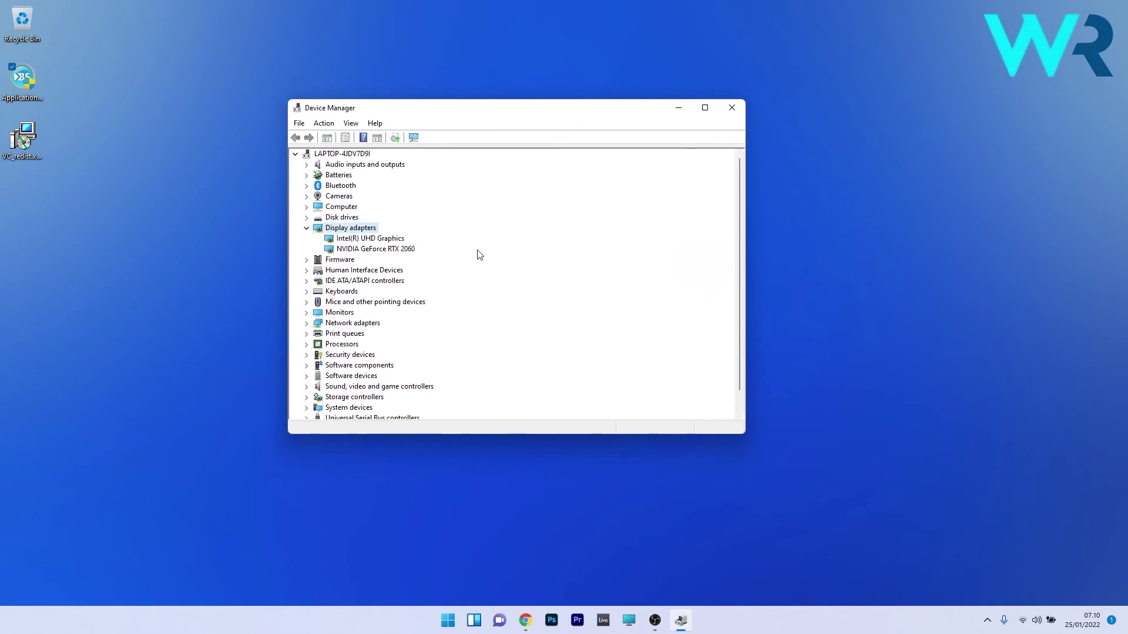
# Step: Search automatically for an NVIDIA GeForce RTX 2060 driver, then close the result and Device Manager
pyautogui.rightClick(396, 253)
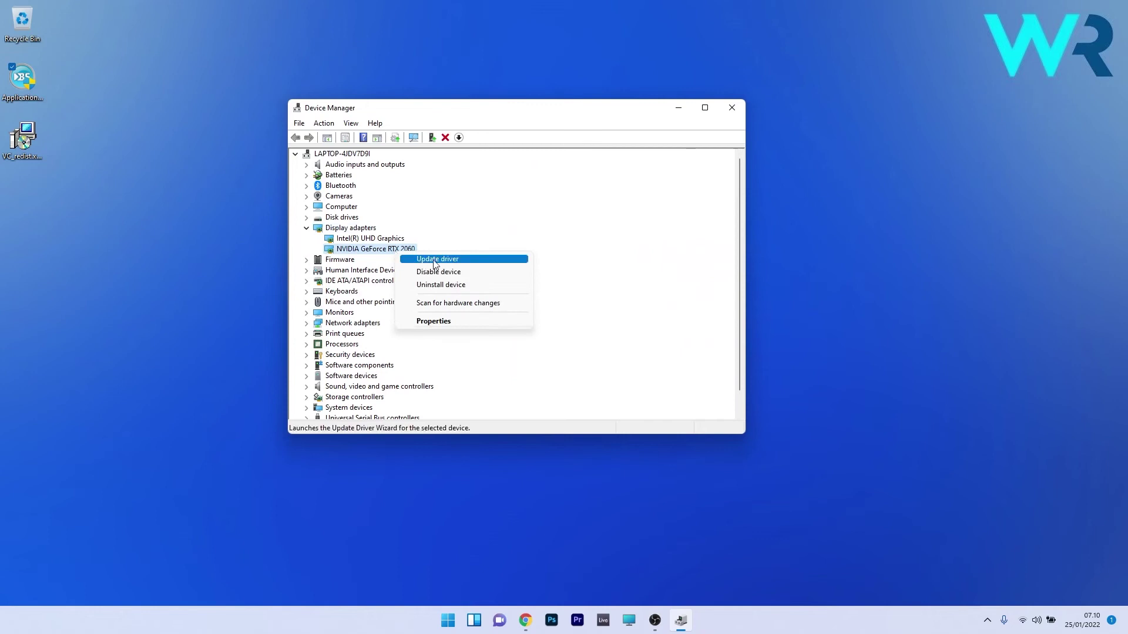
pyautogui.click(492, 261)
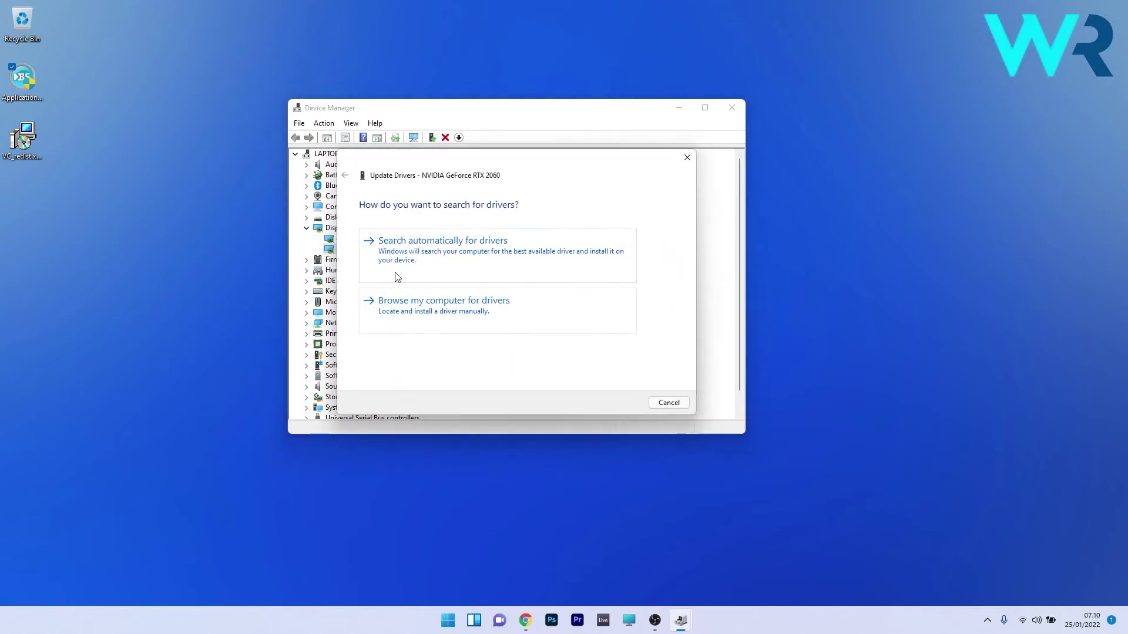
pyautogui.click(471, 258)
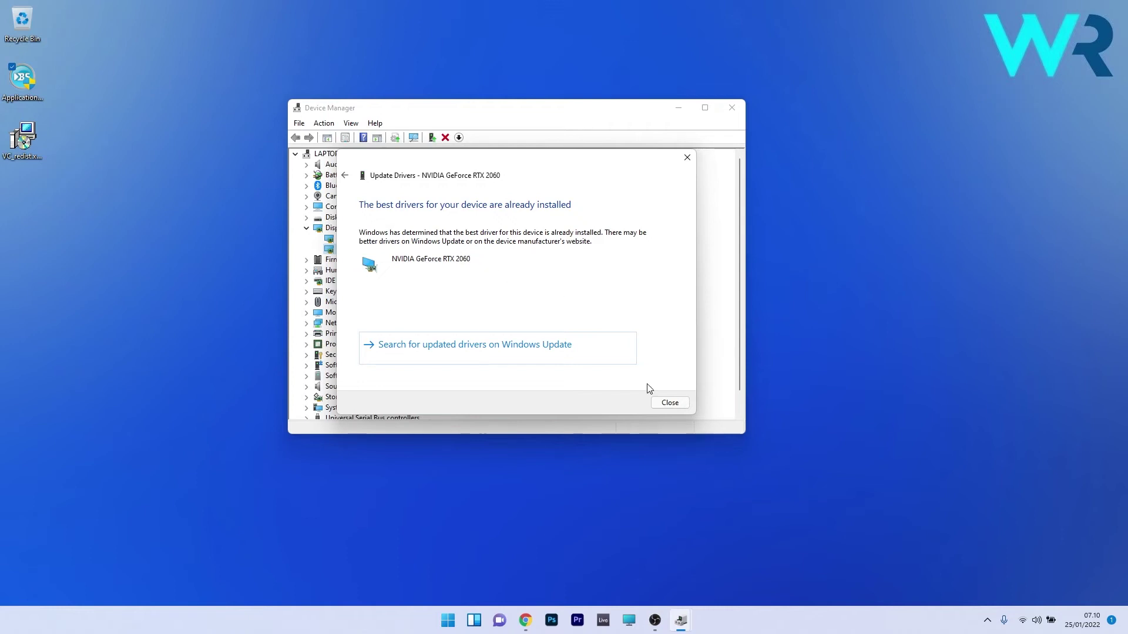
pyautogui.click(671, 403)
pyautogui.click(731, 107)
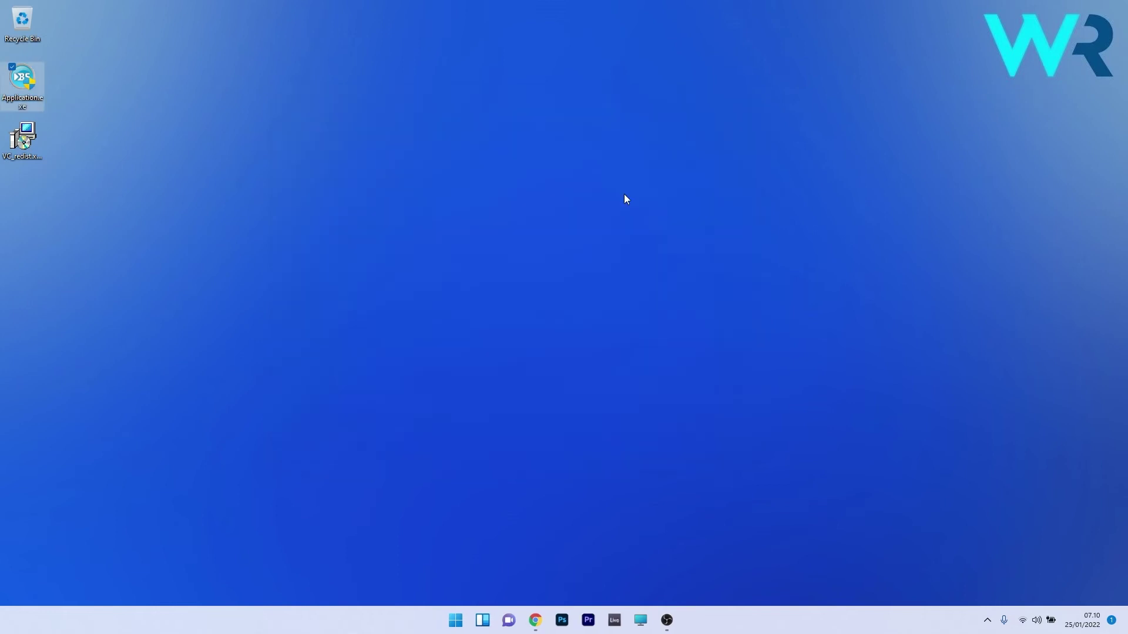
pyautogui.click(618, 200)
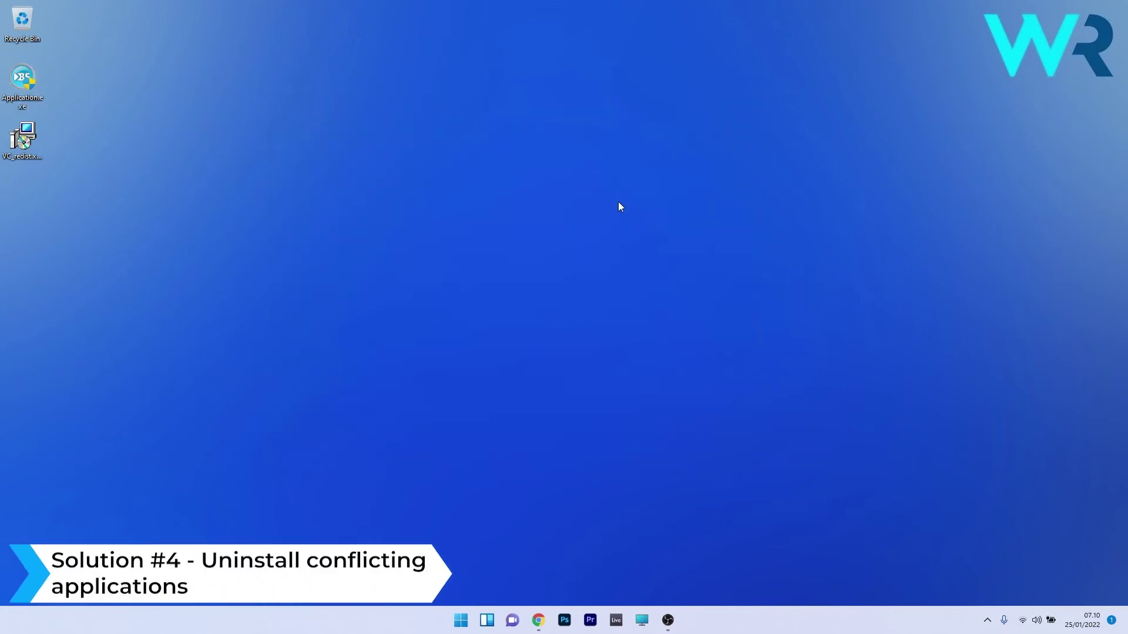
pyautogui.click(460, 620)
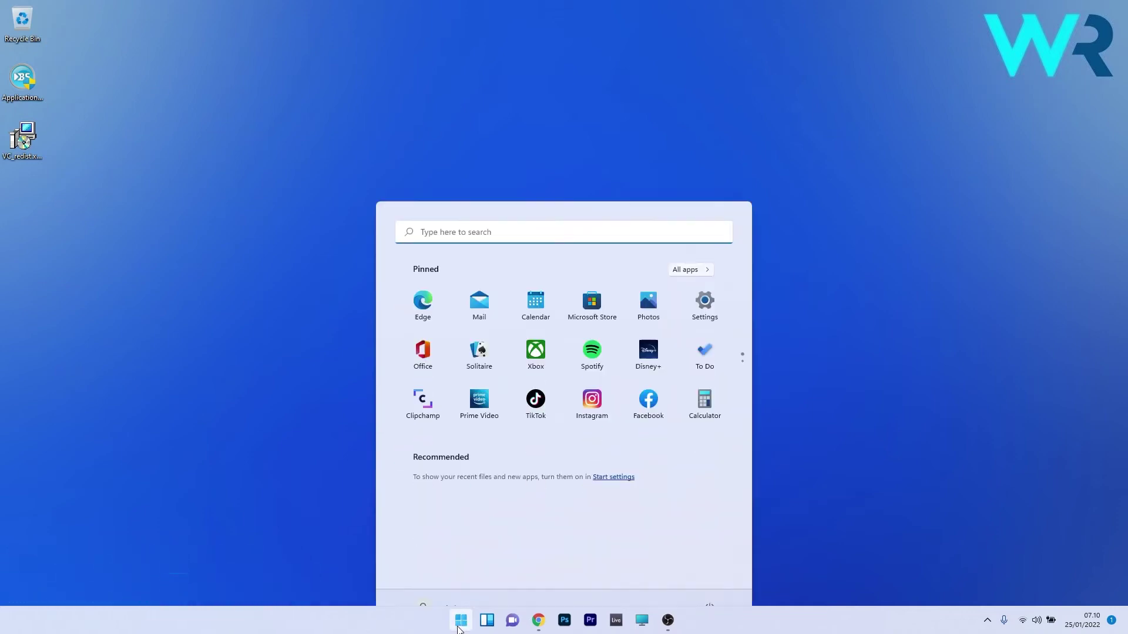
pyautogui.click(705, 270)
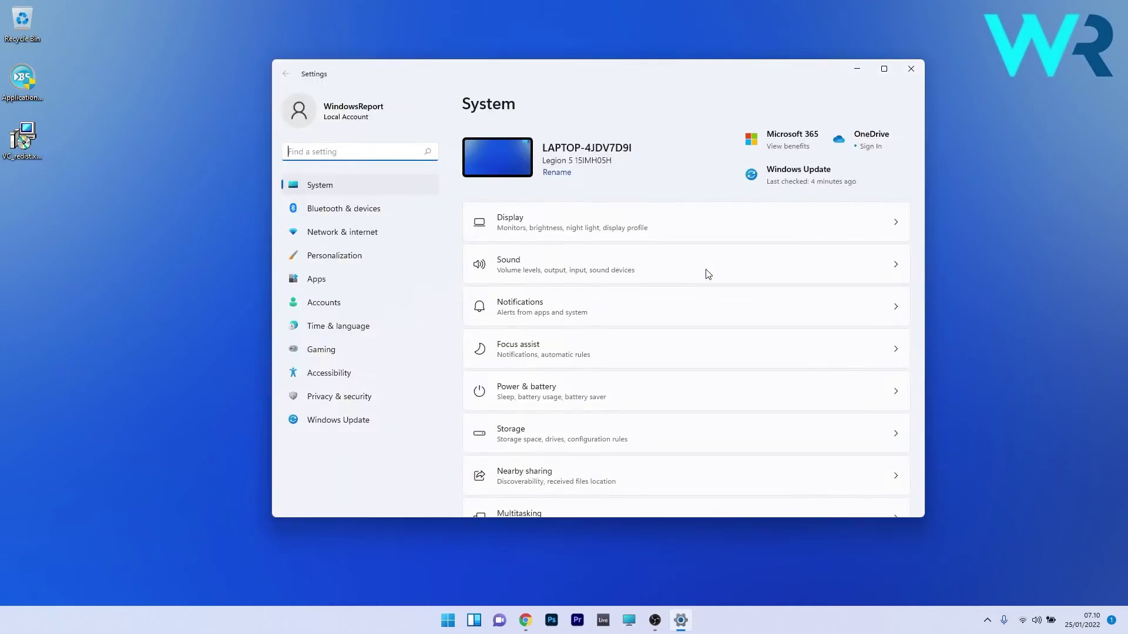
pyautogui.click(370, 287)
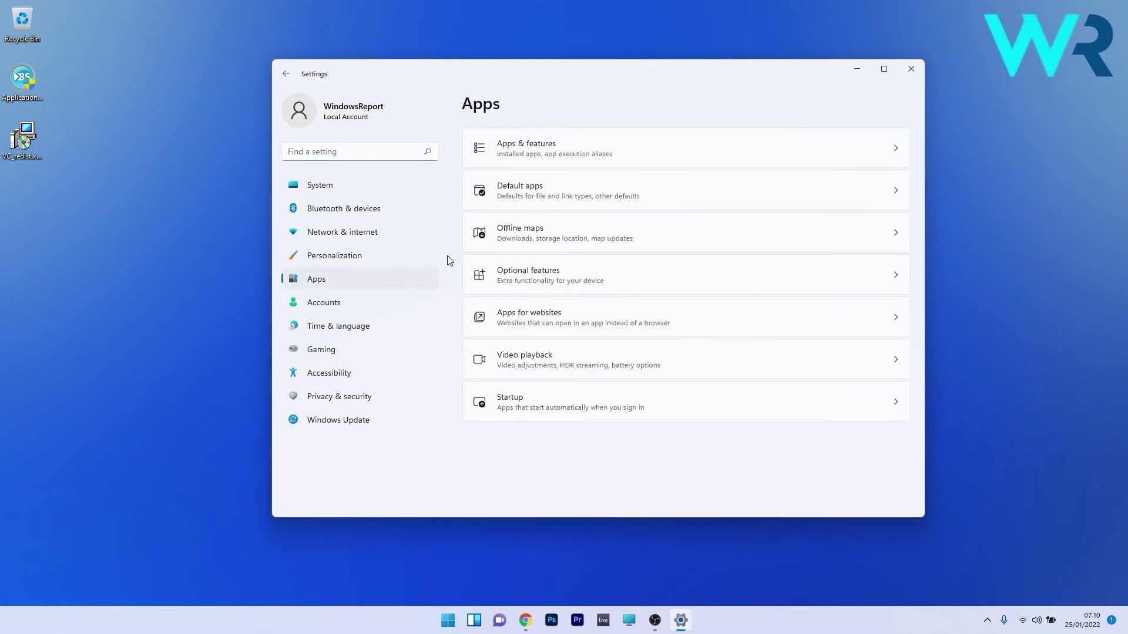
pyautogui.click(672, 158)
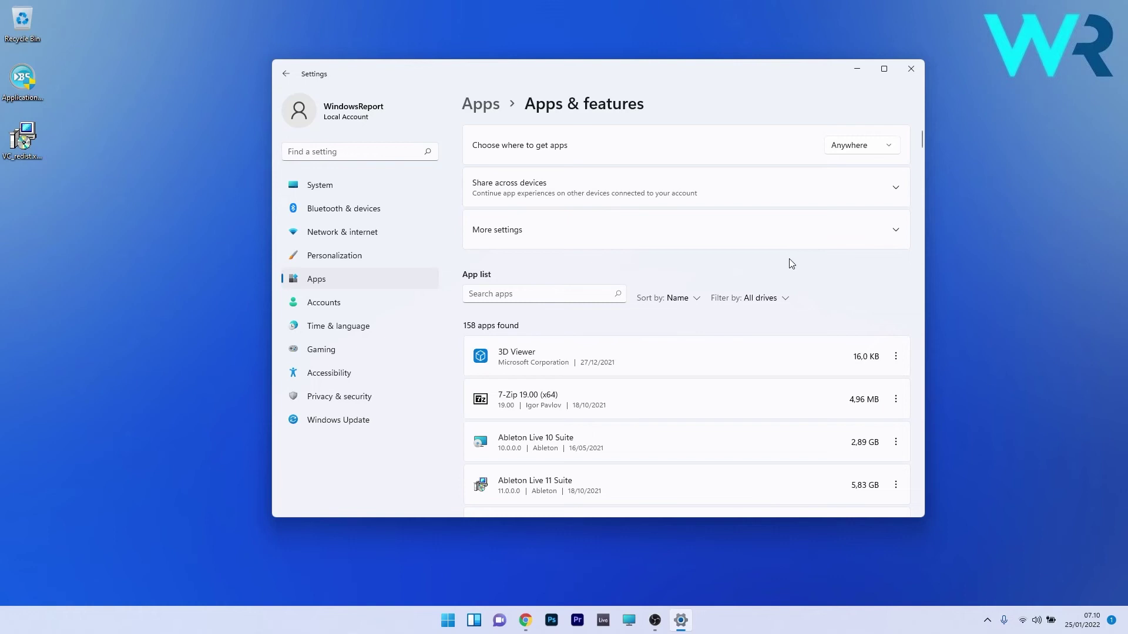
pyautogui.click(895, 399)
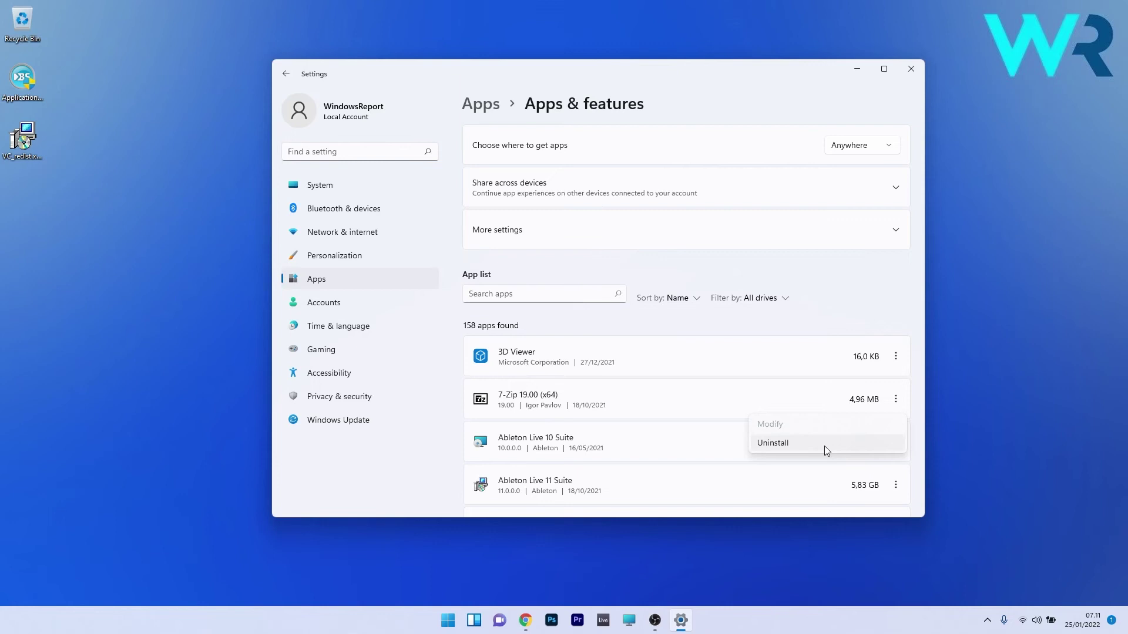
pyautogui.click(840, 303)
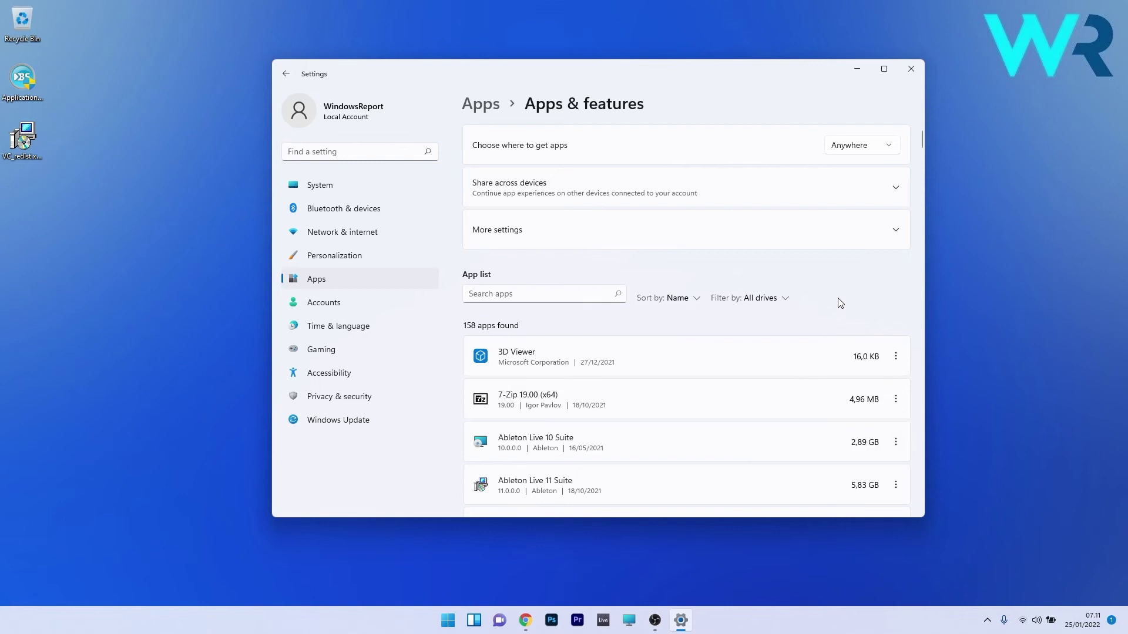
pyautogui.click(912, 68)
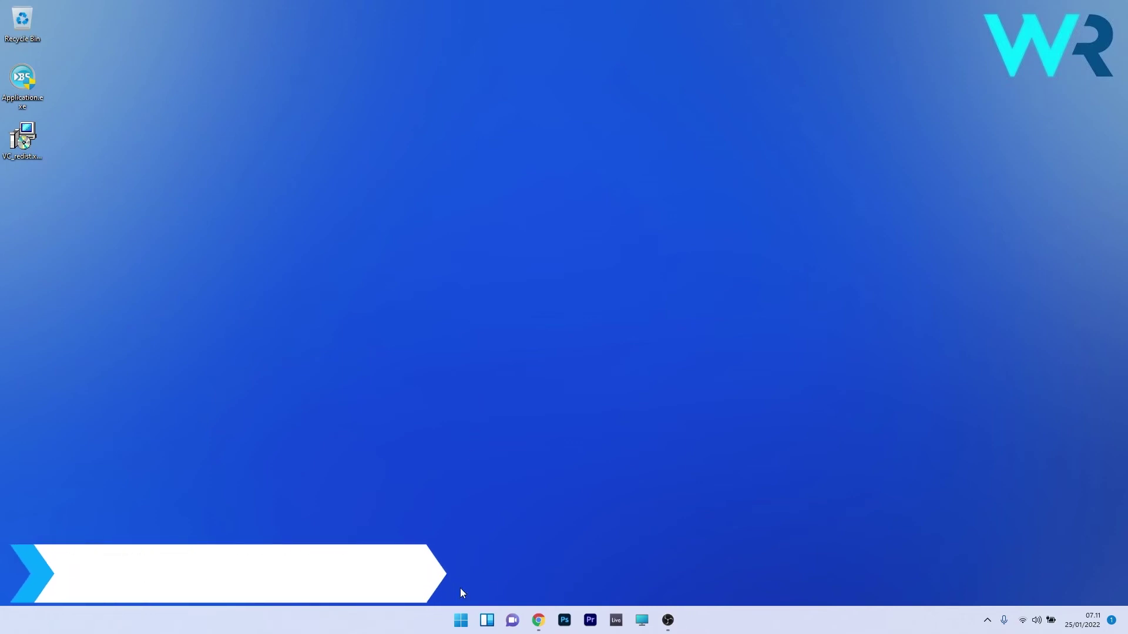
pyautogui.click(461, 621)
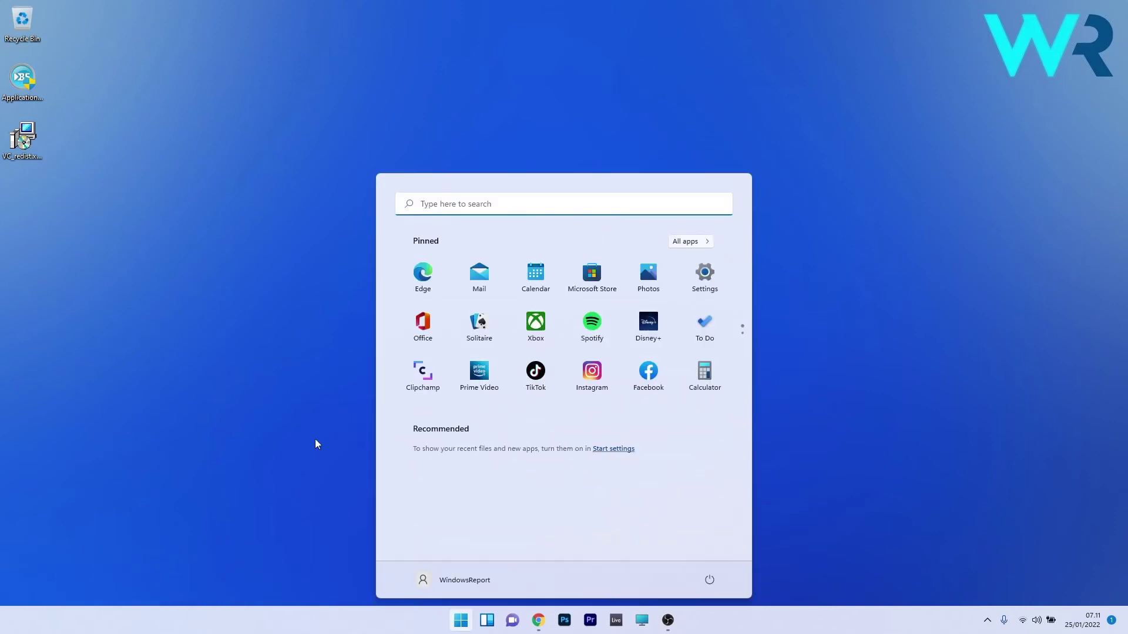
pyautogui.click(705, 276)
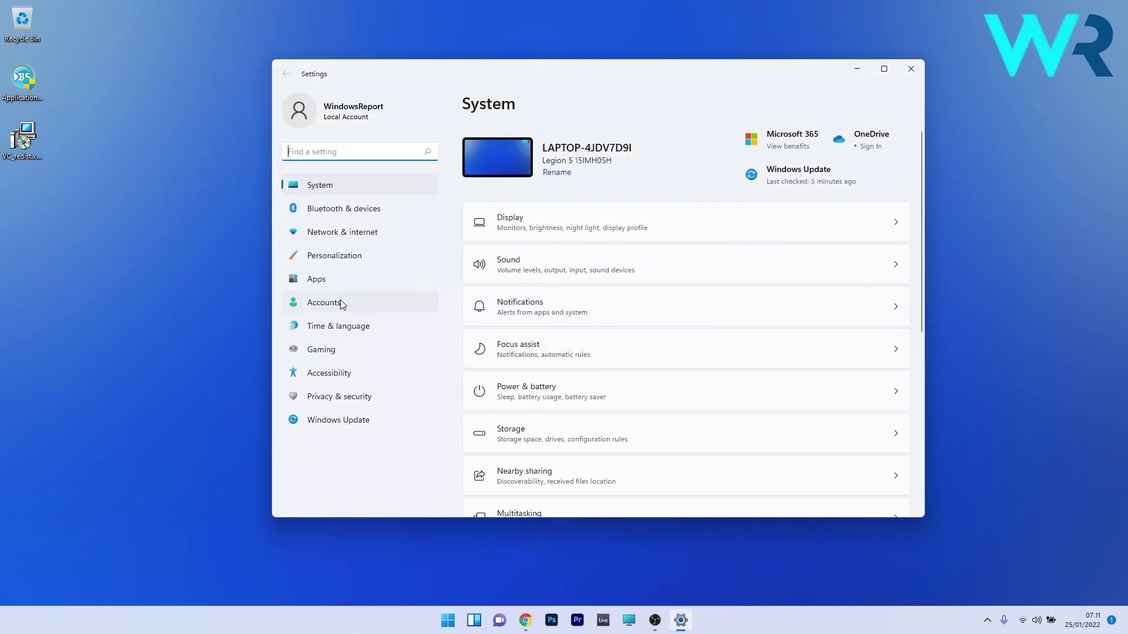
pyautogui.click(344, 284)
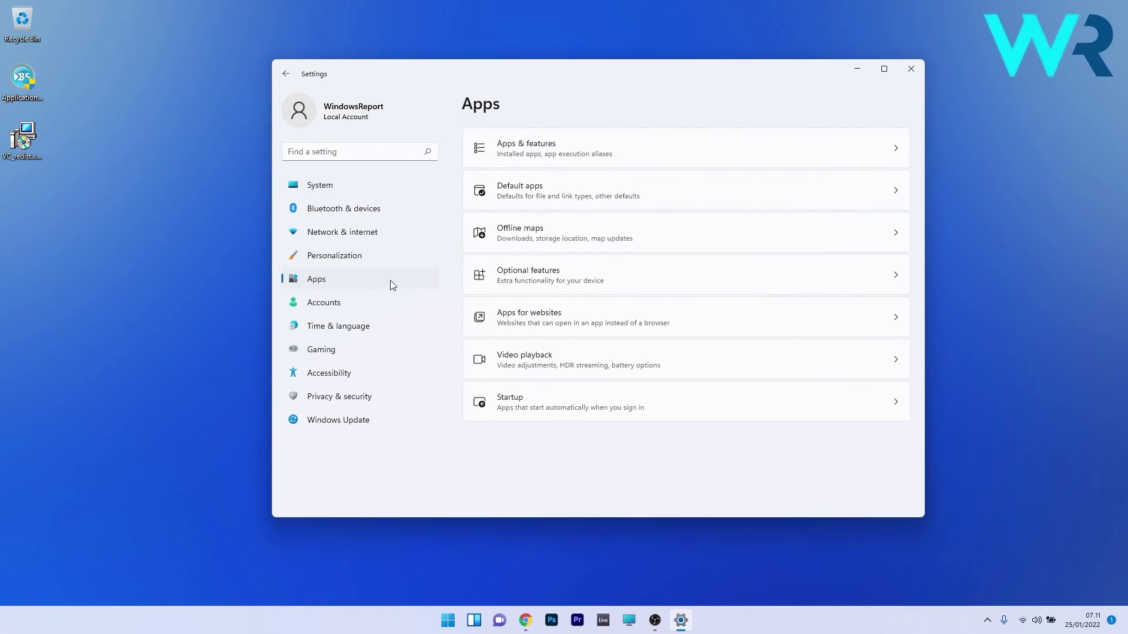
pyautogui.click(728, 154)
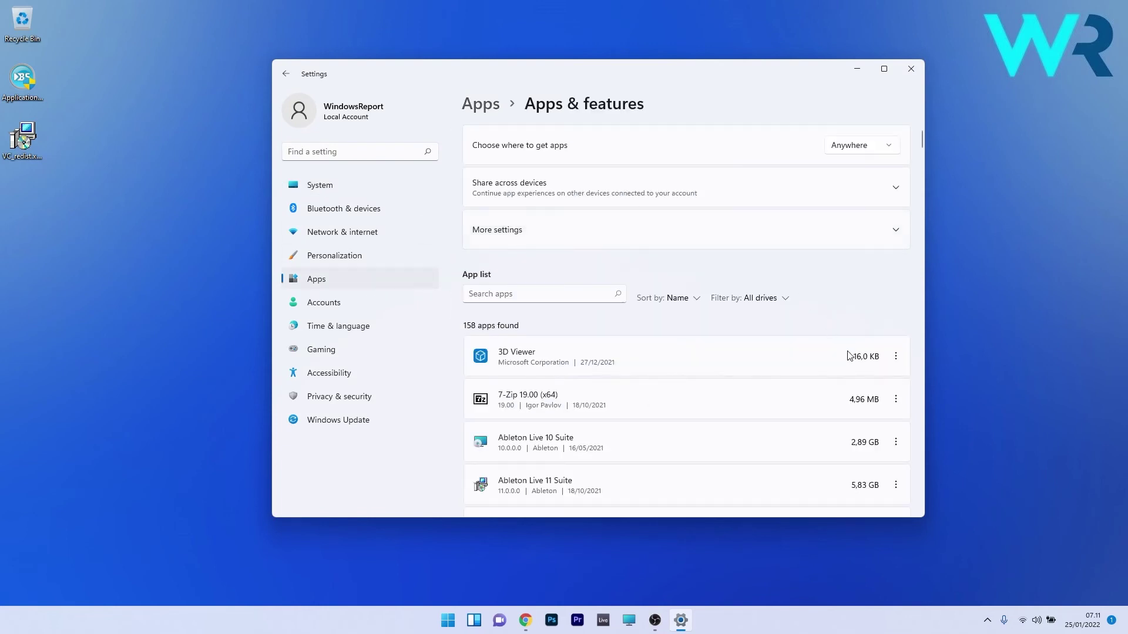
pyautogui.click(902, 360)
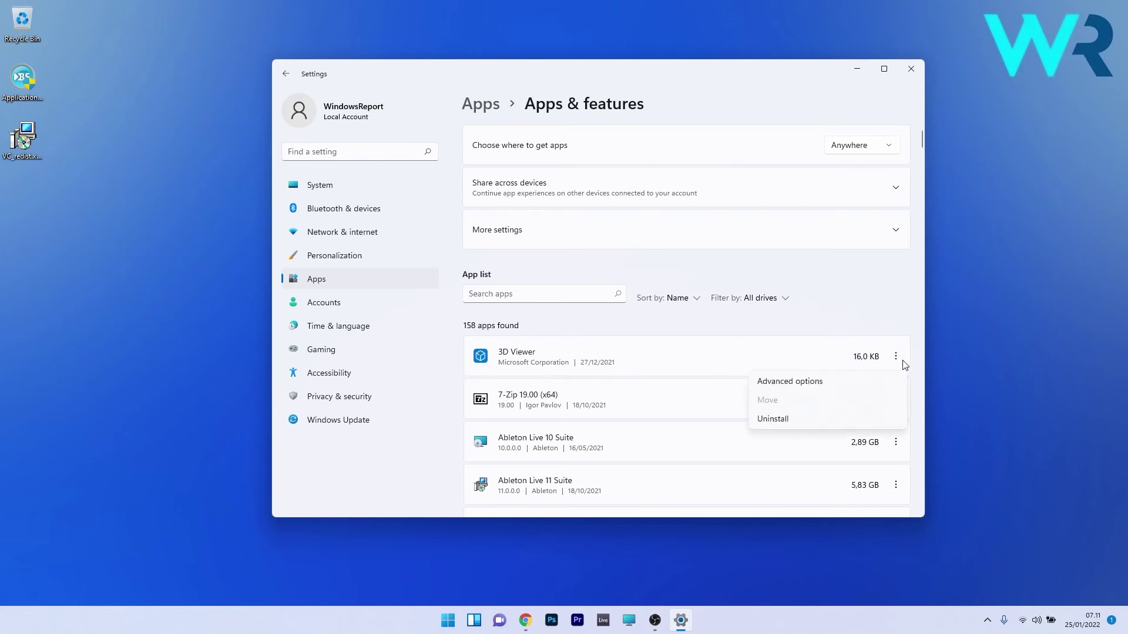
pyautogui.click(801, 383)
pyautogui.scroll(-10, 640, 282)
pyautogui.scroll(-2, 641, 282)
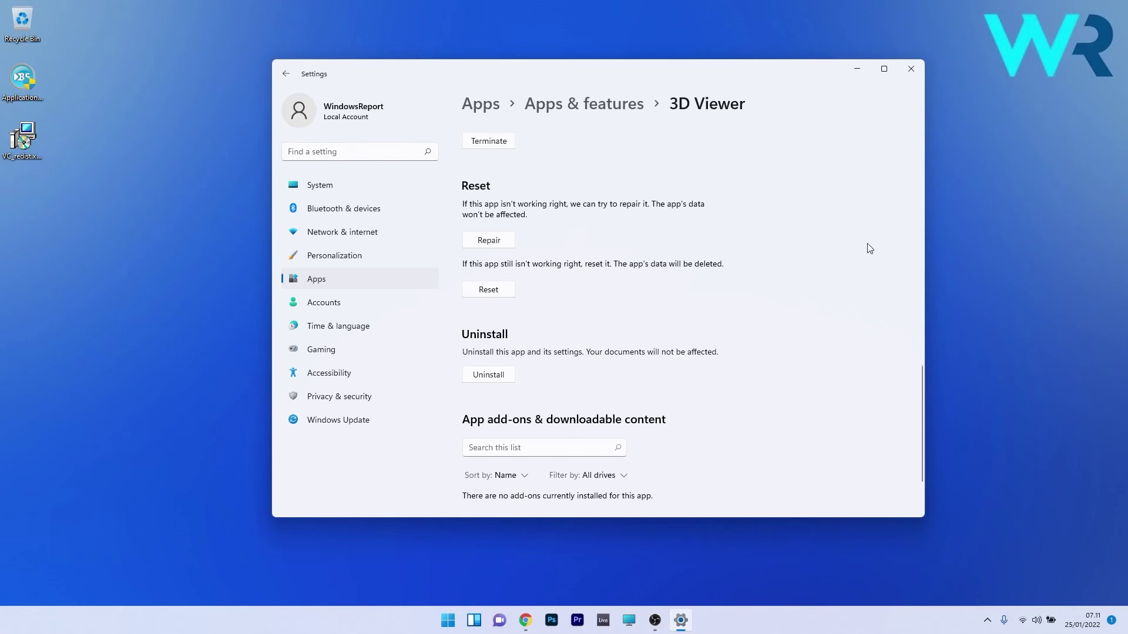
pyautogui.click(911, 69)
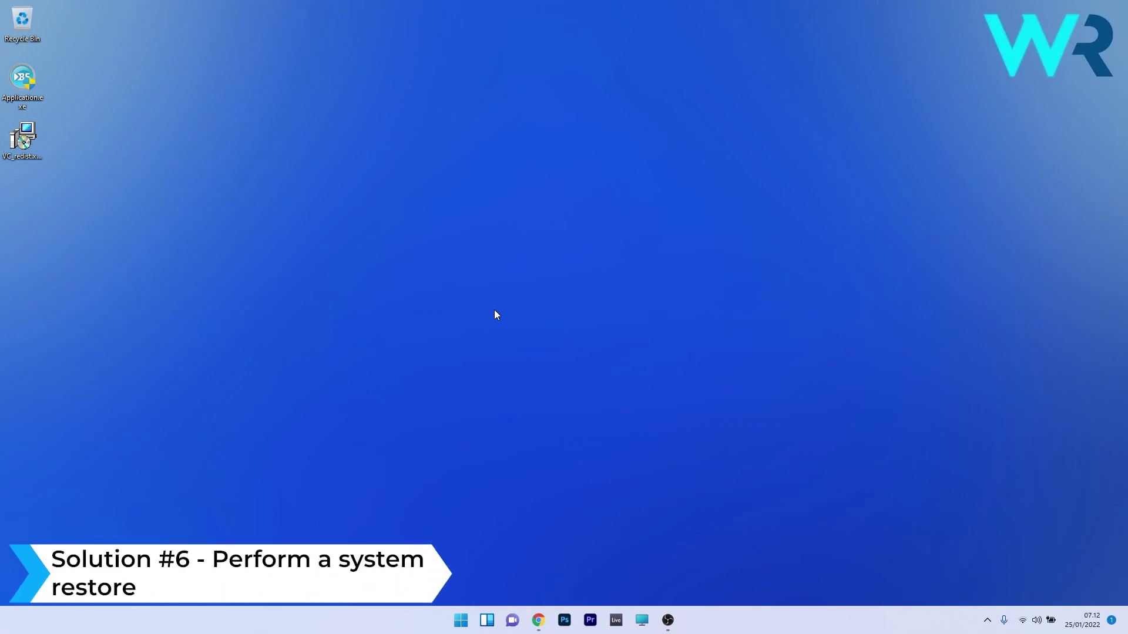
# Step: Launch rstrui and pick the 25/01/2022 07.08.14 Visual C++ restore point, reaching its confirmation page
pyautogui.click(462, 621)
pyautogui.write('rstrui')
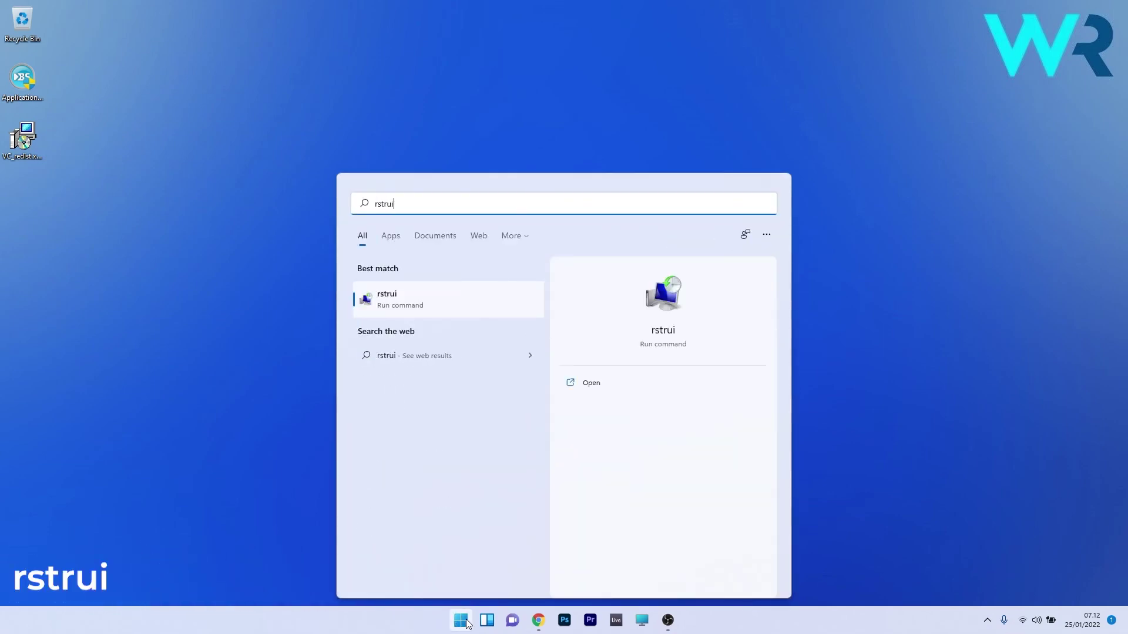
pyautogui.click(393, 298)
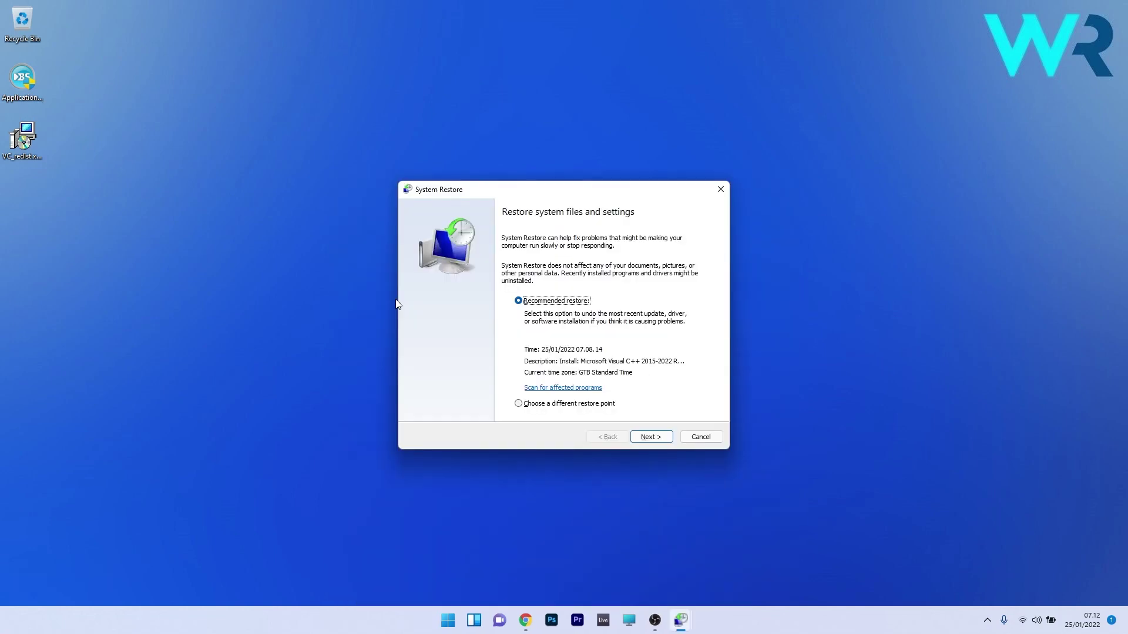
pyautogui.click(518, 405)
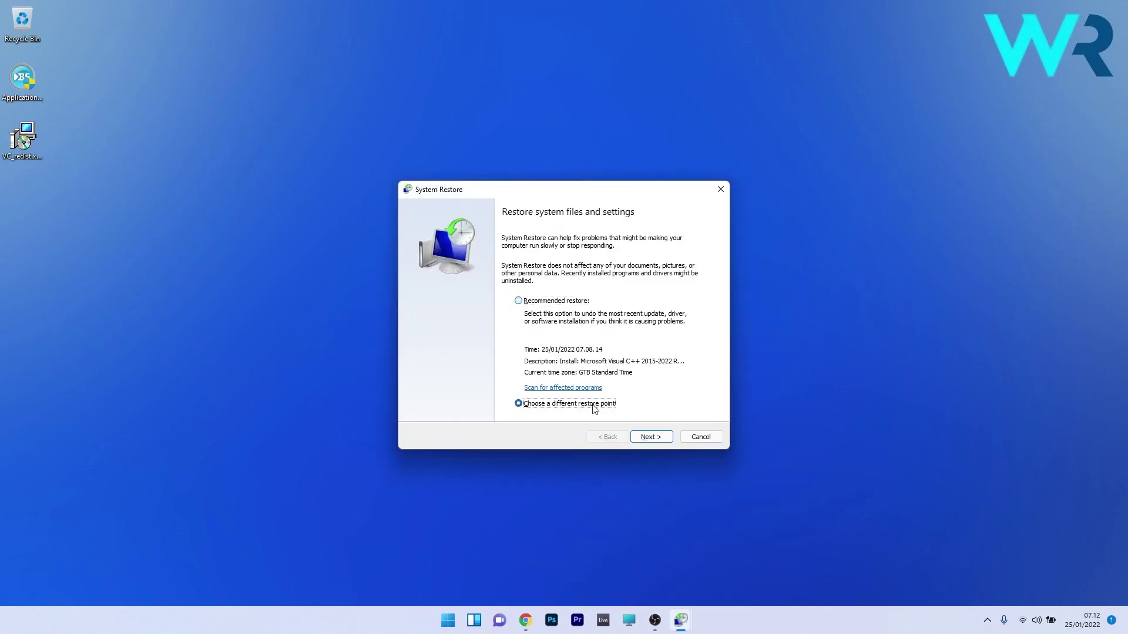
pyautogui.click(650, 437)
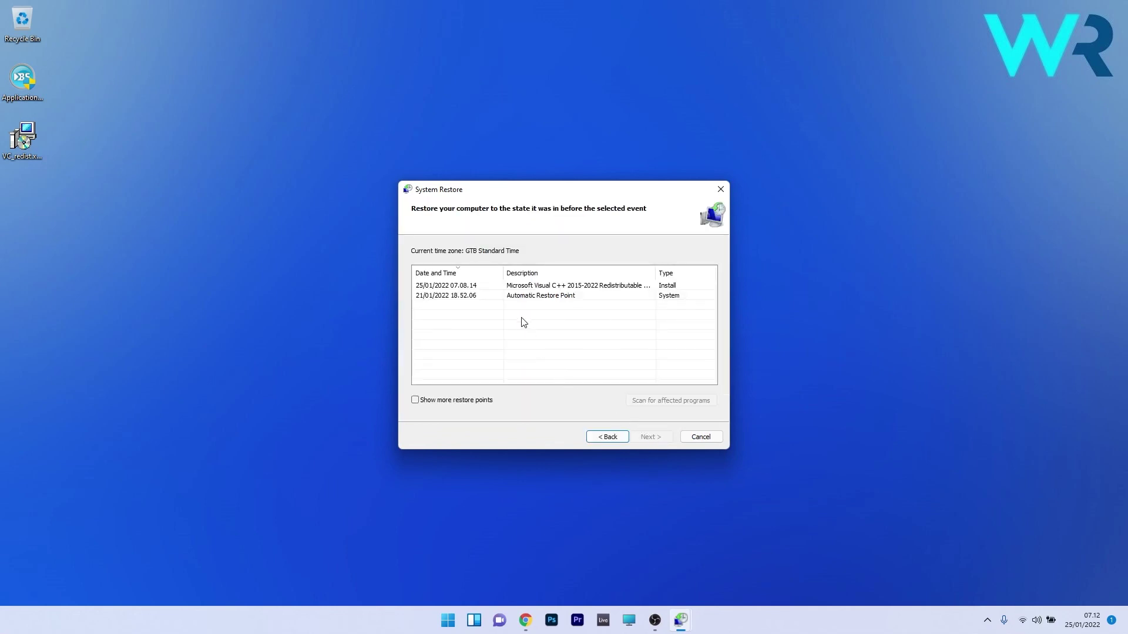
pyautogui.click(537, 289)
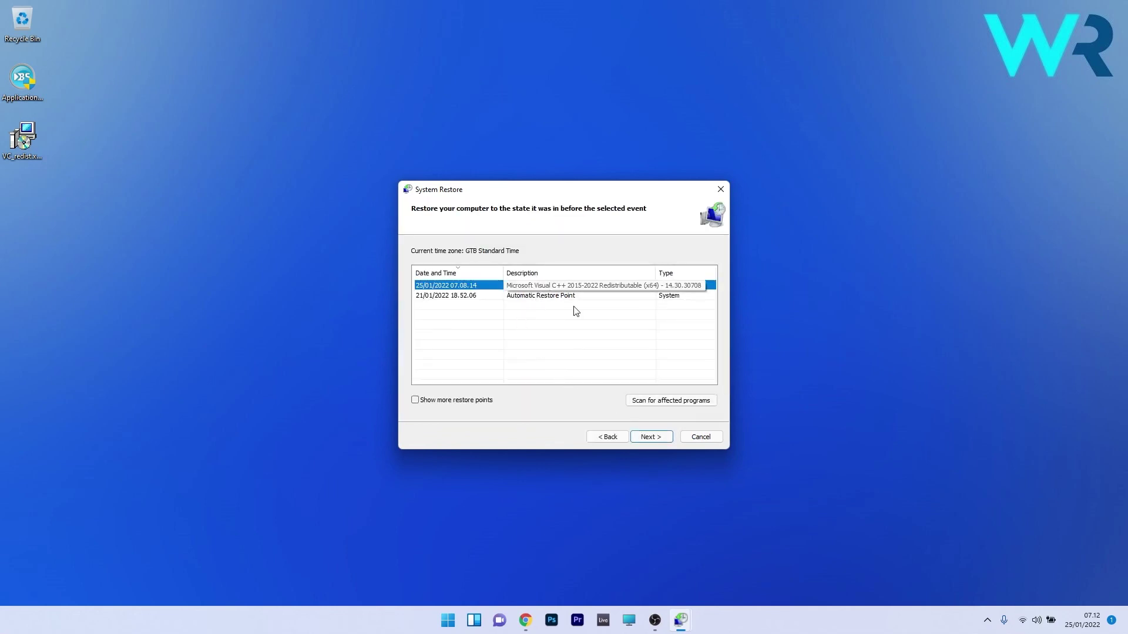
pyautogui.click(659, 438)
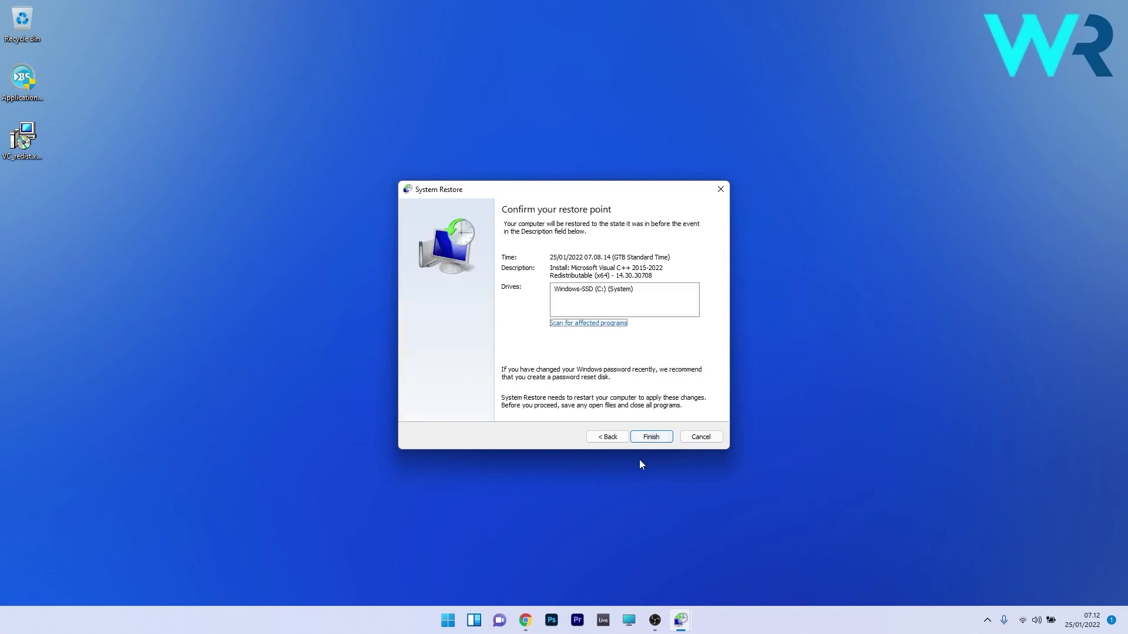